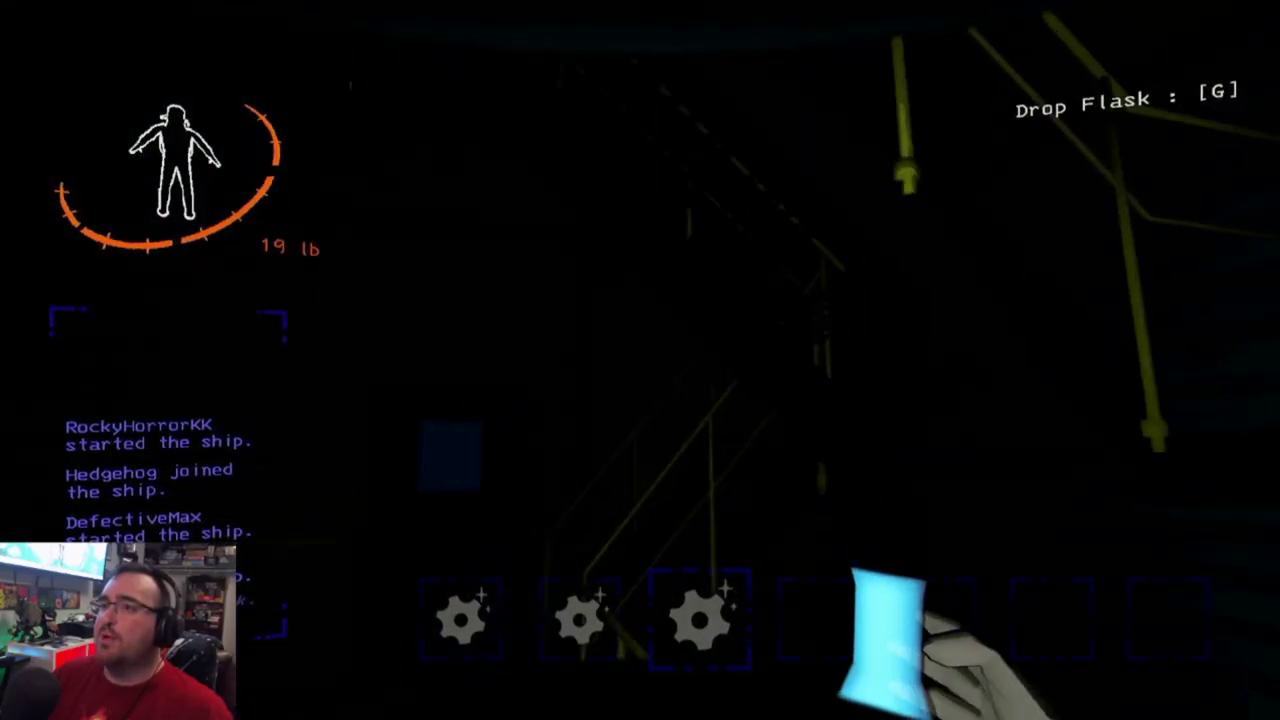
key("w")
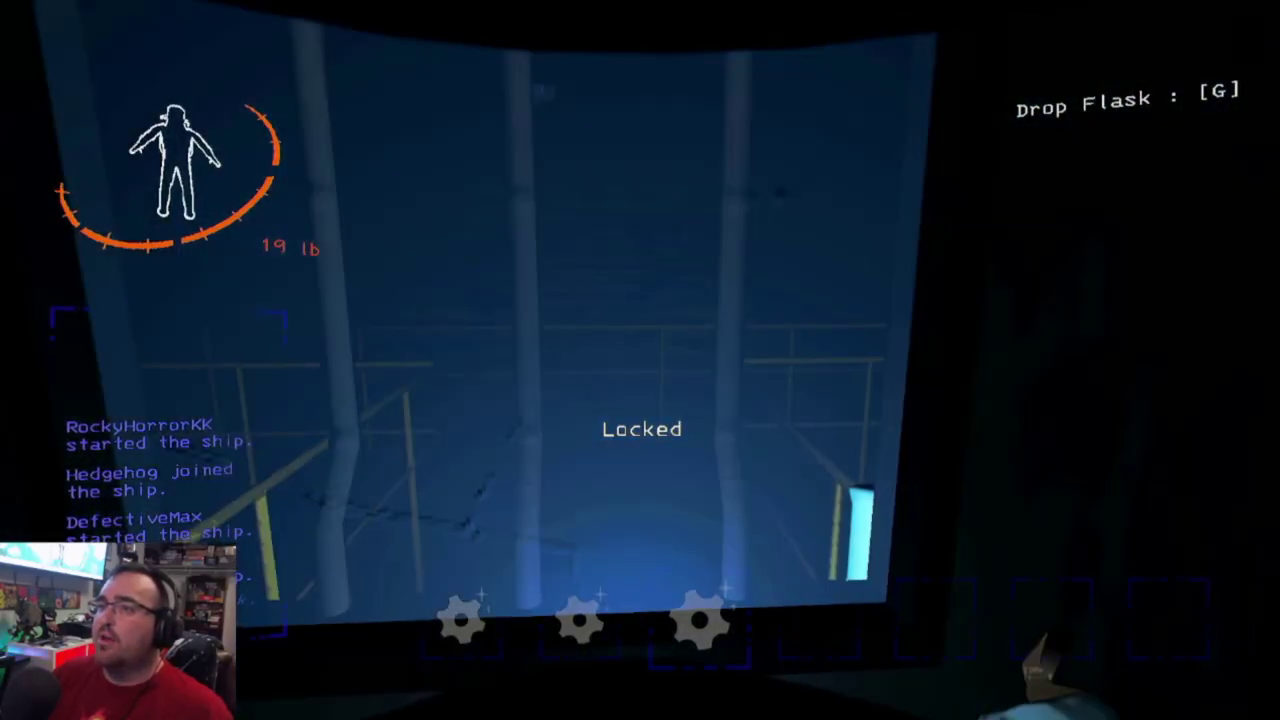
key("s")
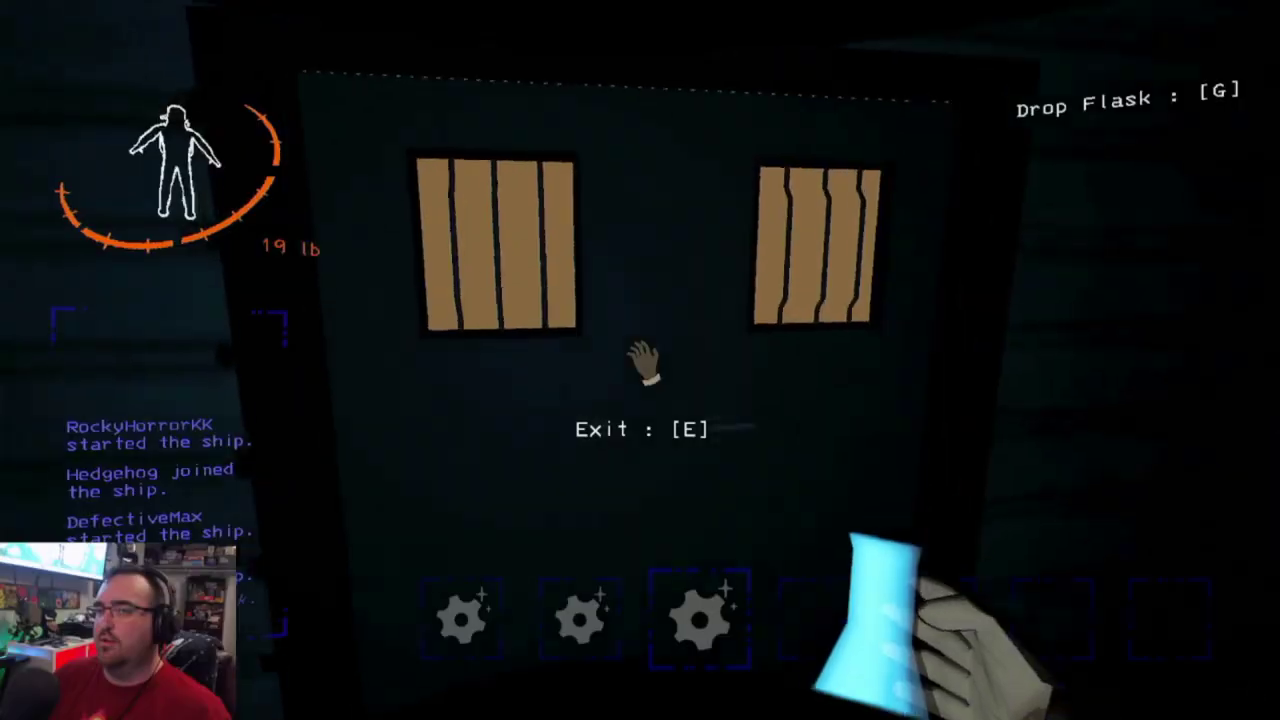
key("e")
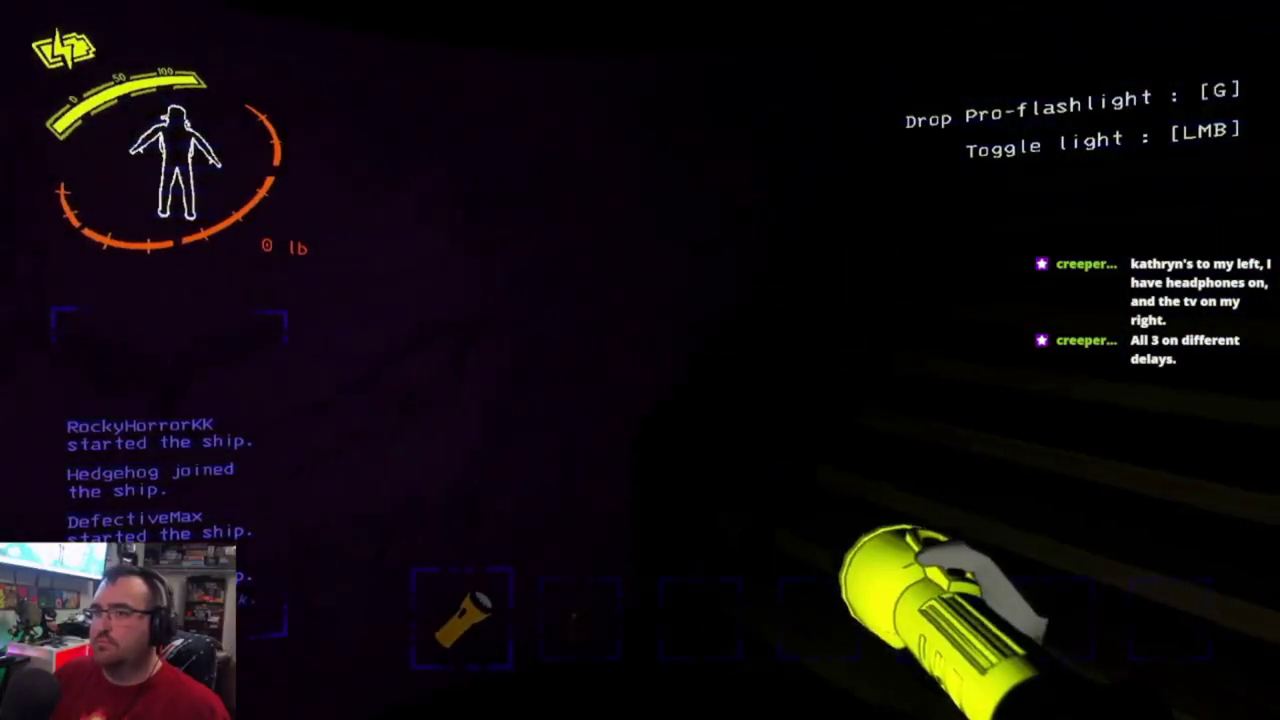
left_click(640, 360)
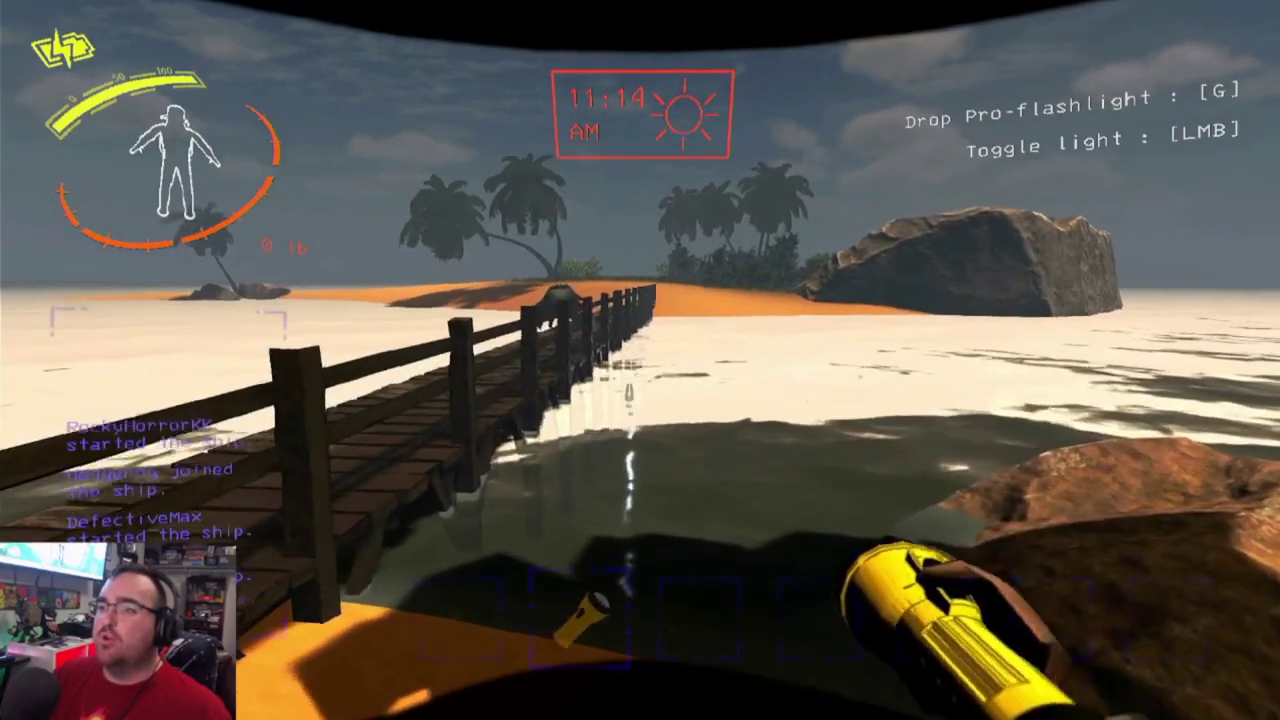
left_click(640, 360)
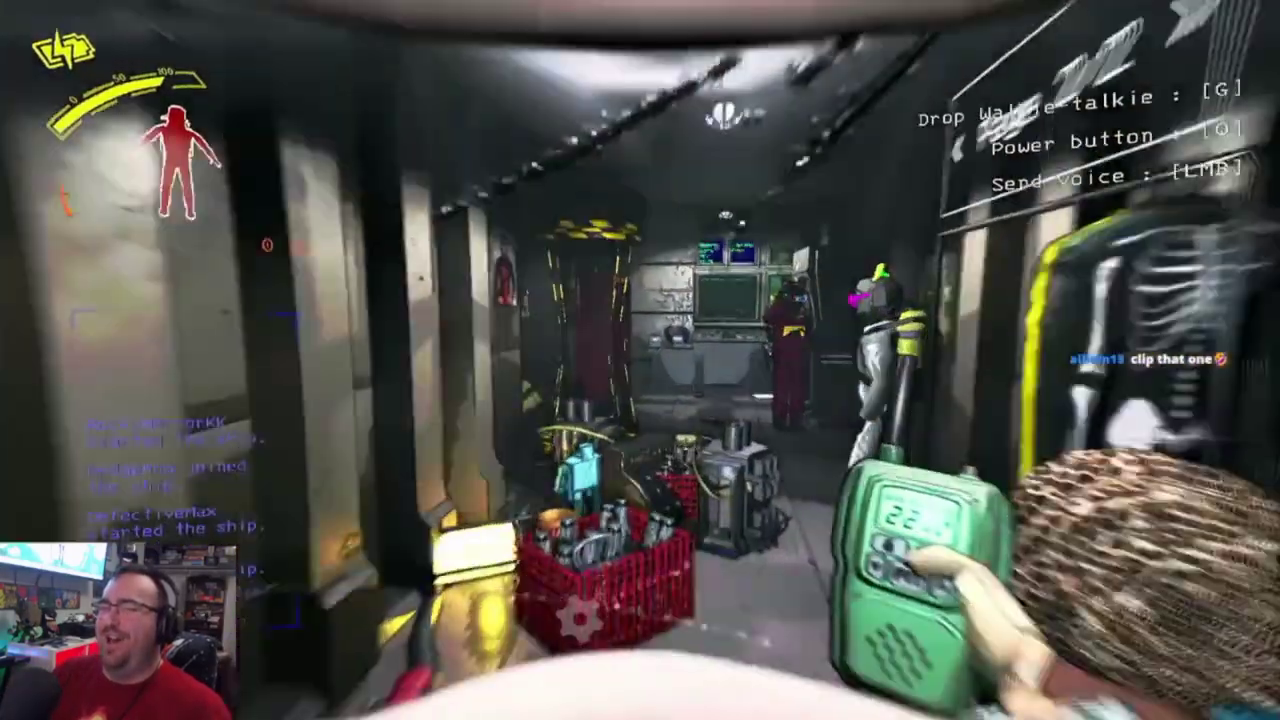
scroll(640, 360, "down", 1)
key("g")
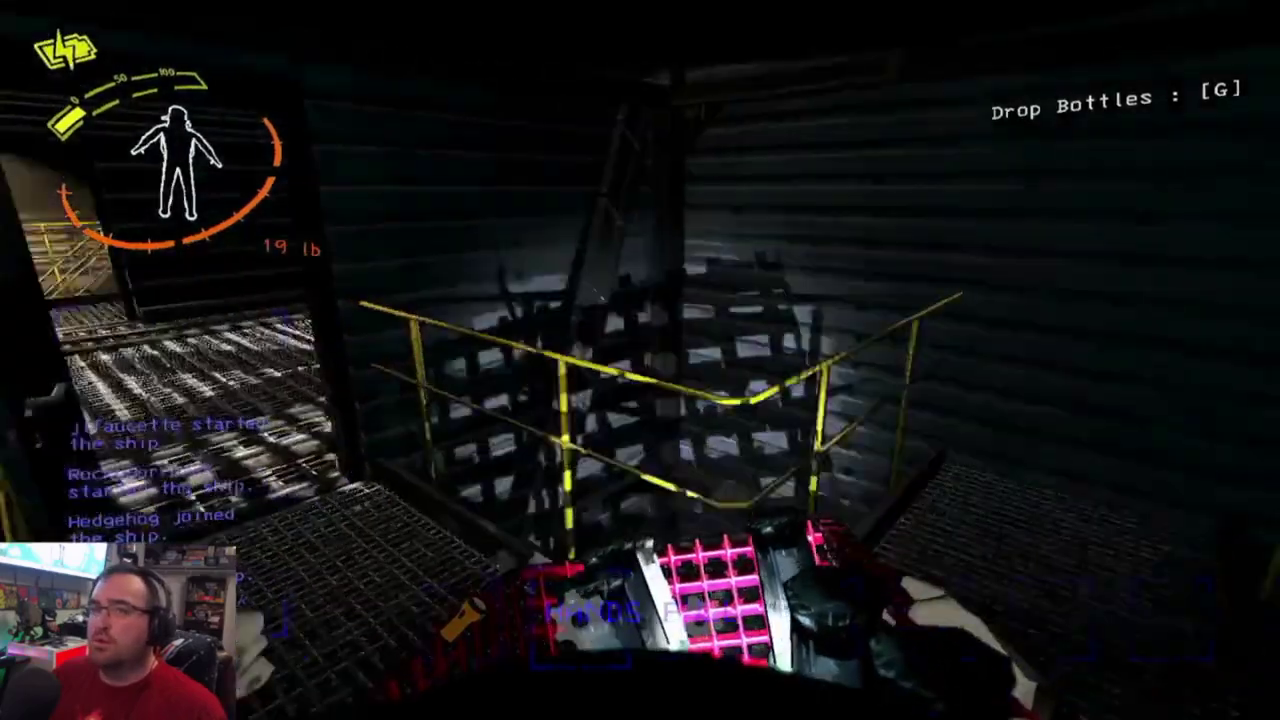
key("e")
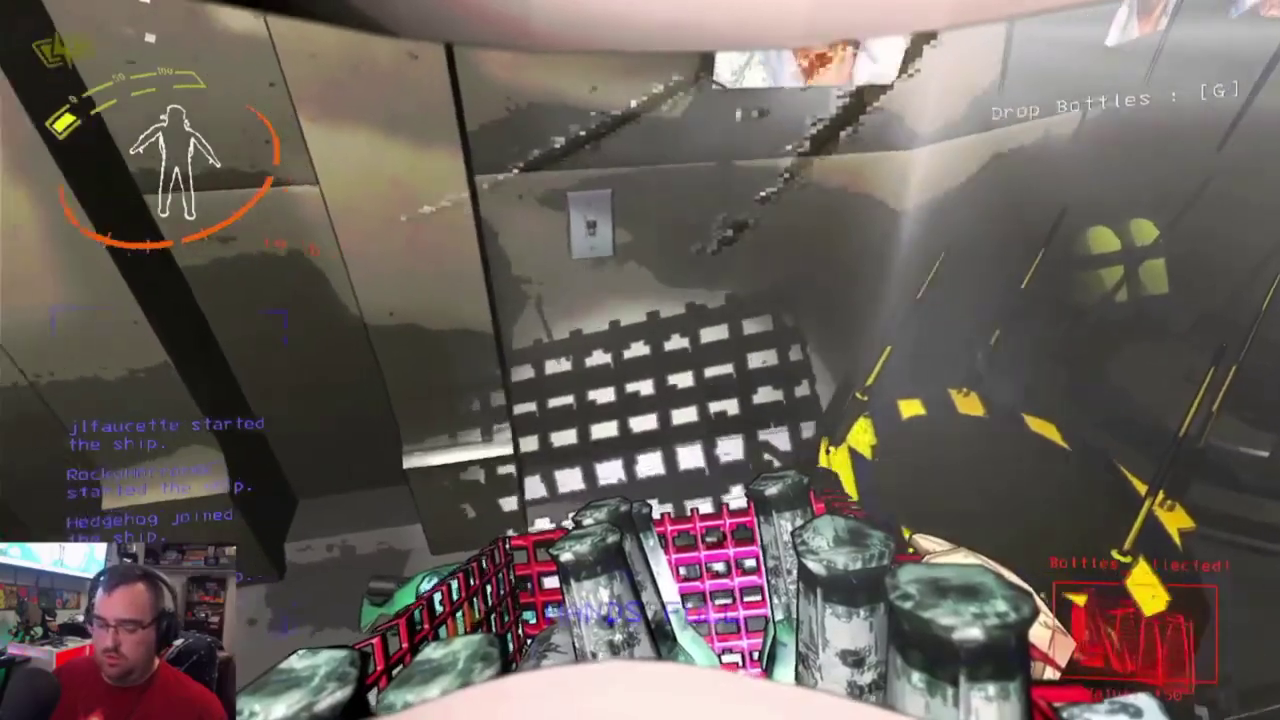
key("g")
scroll(640, 360, "down", 1)
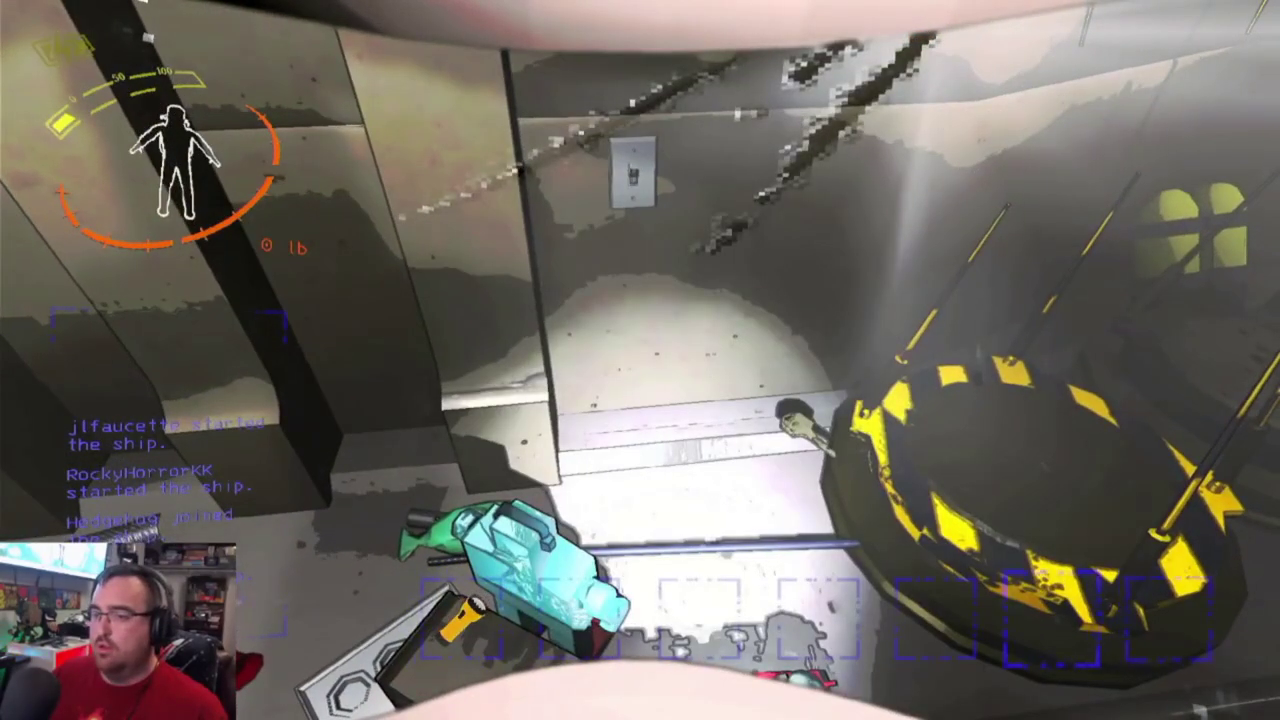
key("g")
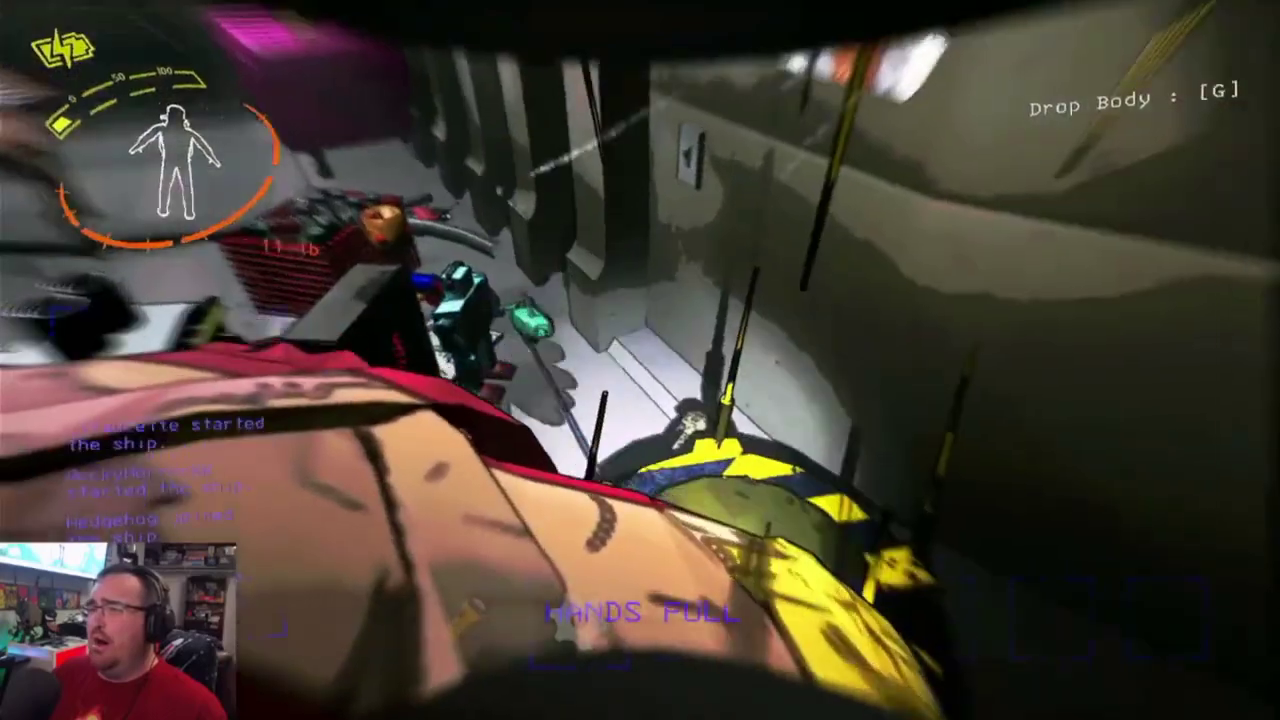
key("g")
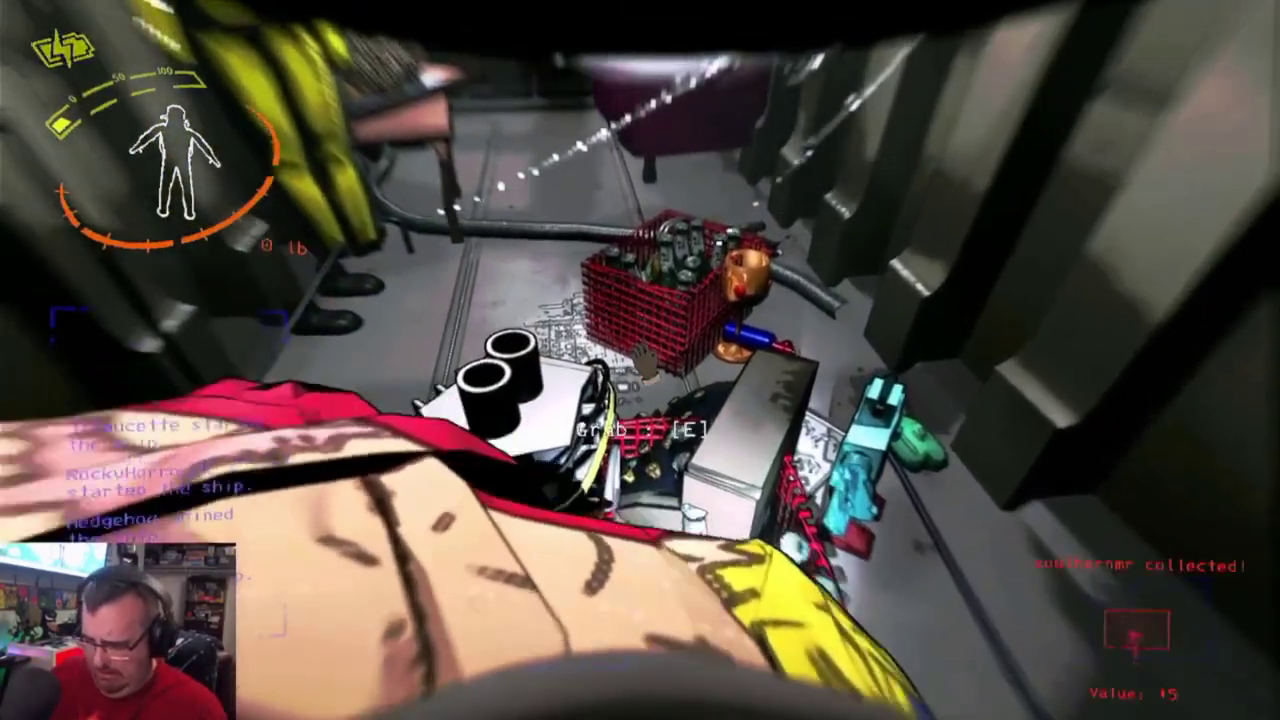
key("e")
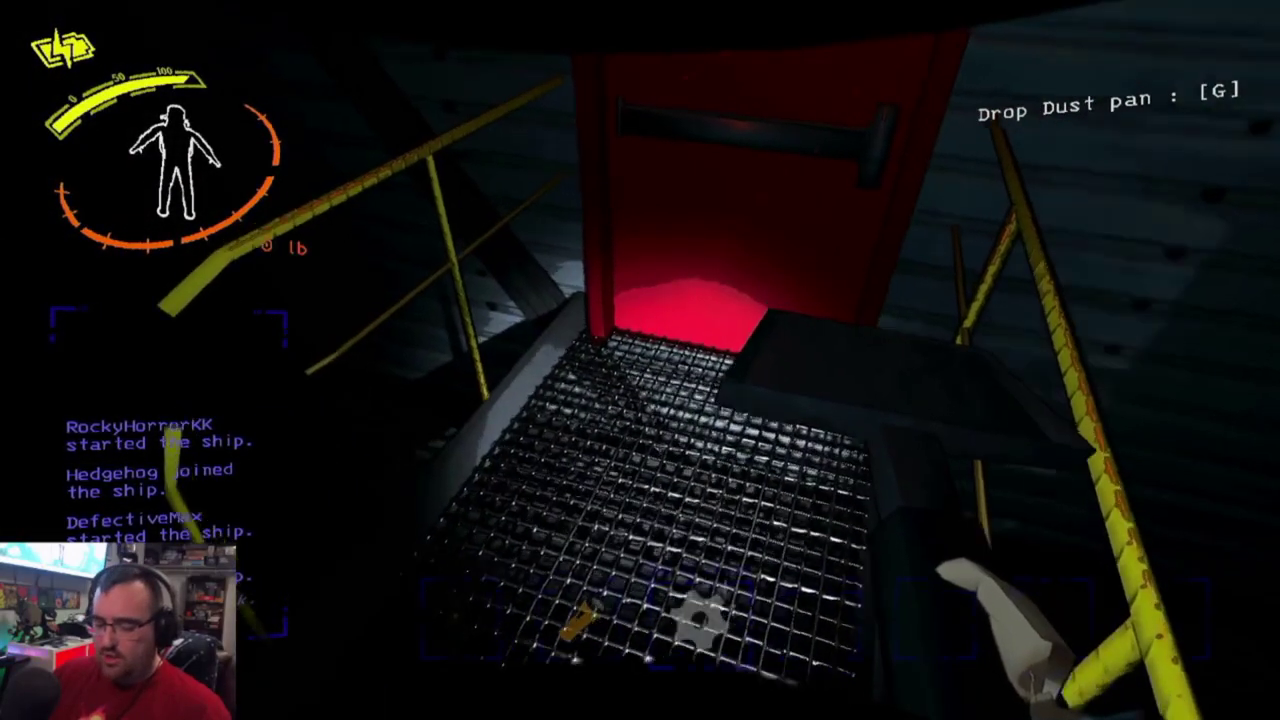
key("g")
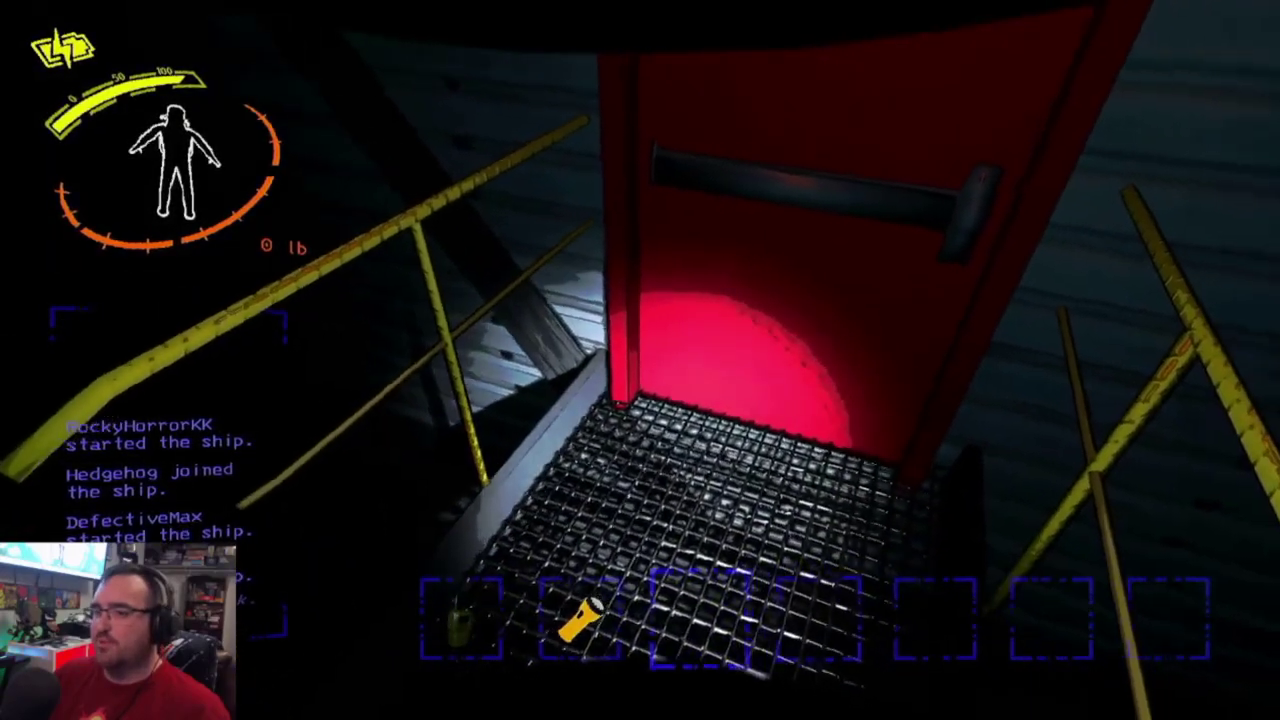
scroll(640, 360, "up", 1)
scroll(640, 360, "up", 1)
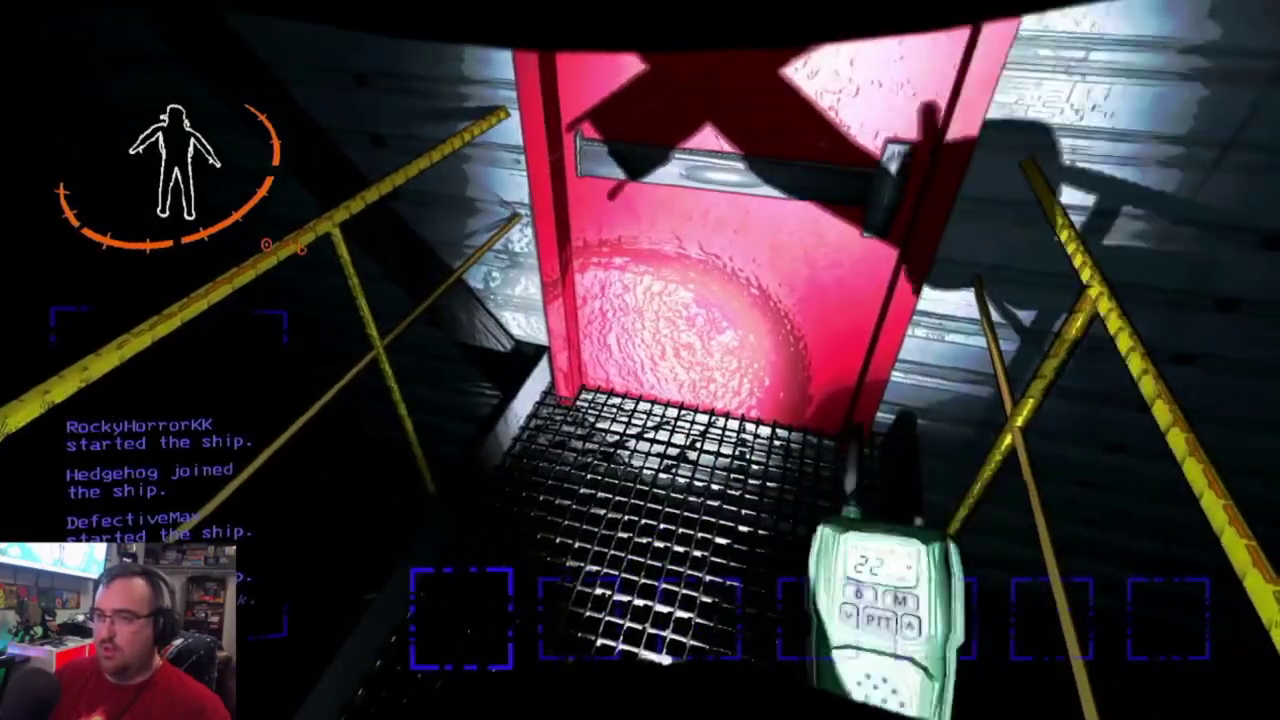
scroll(640, 360, "down", 1)
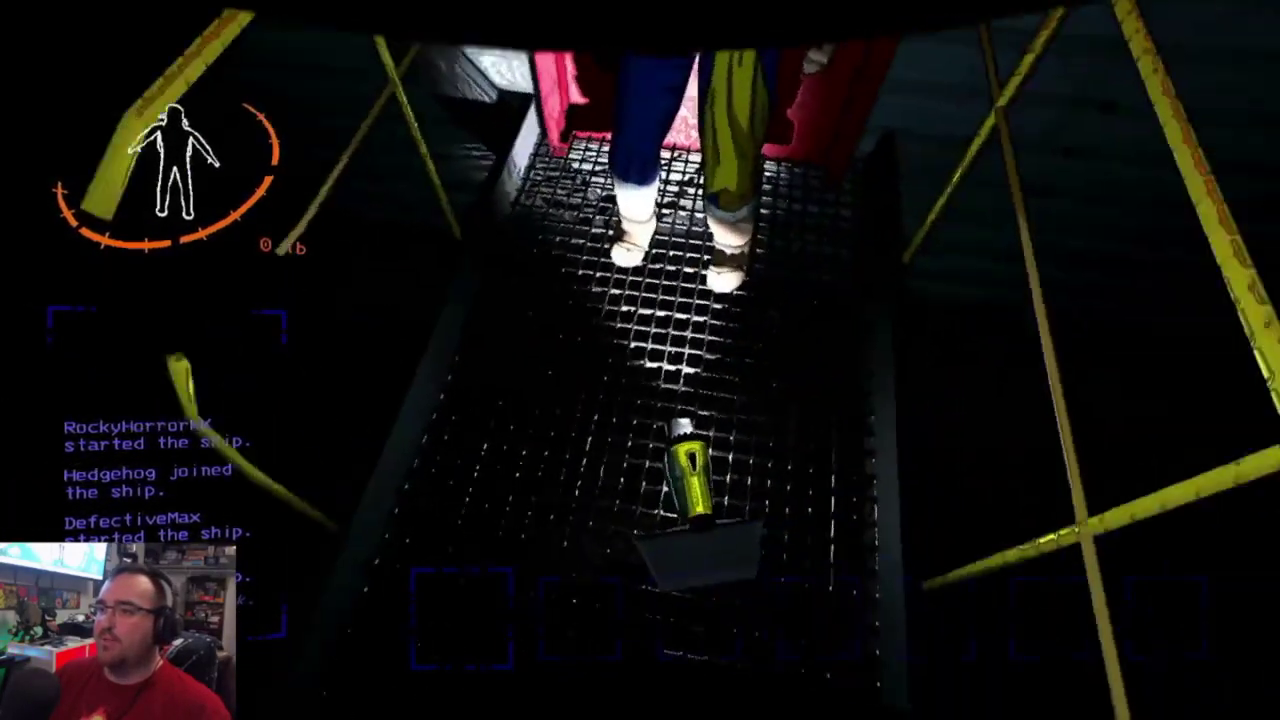
key("e")
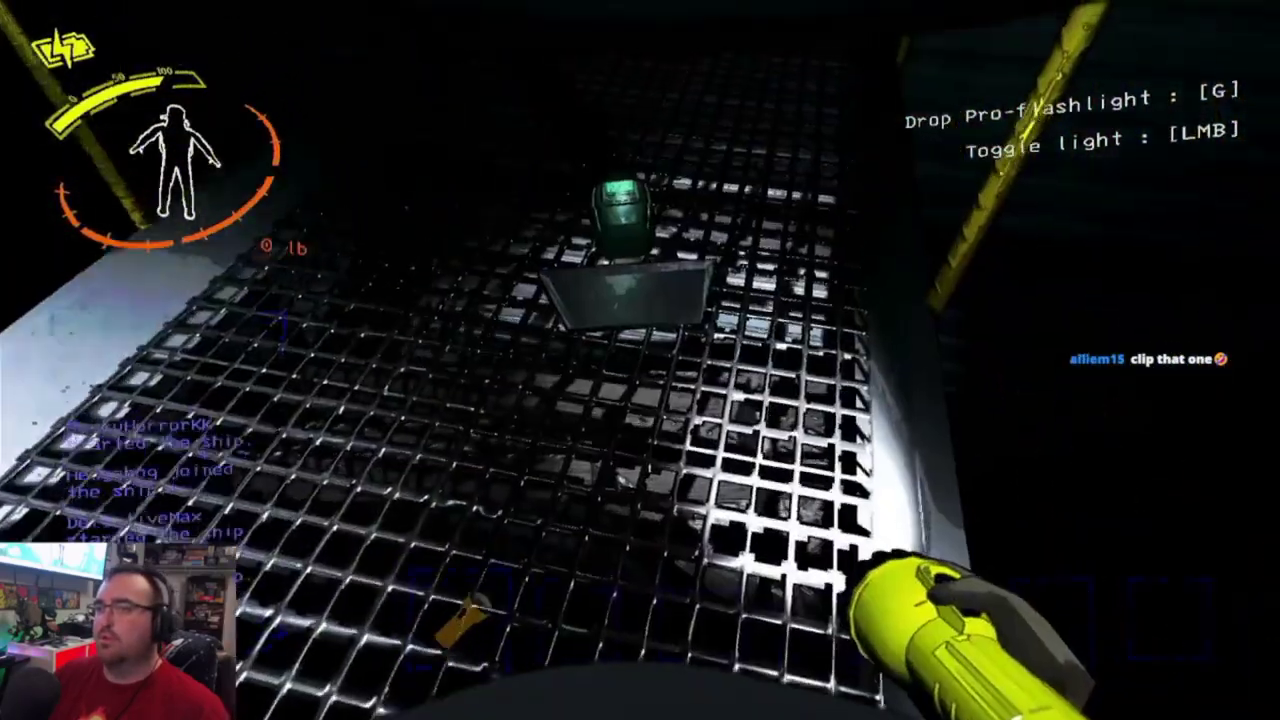
scroll(640, 360, "down", 1)
scroll(640, 360, "down", 1)
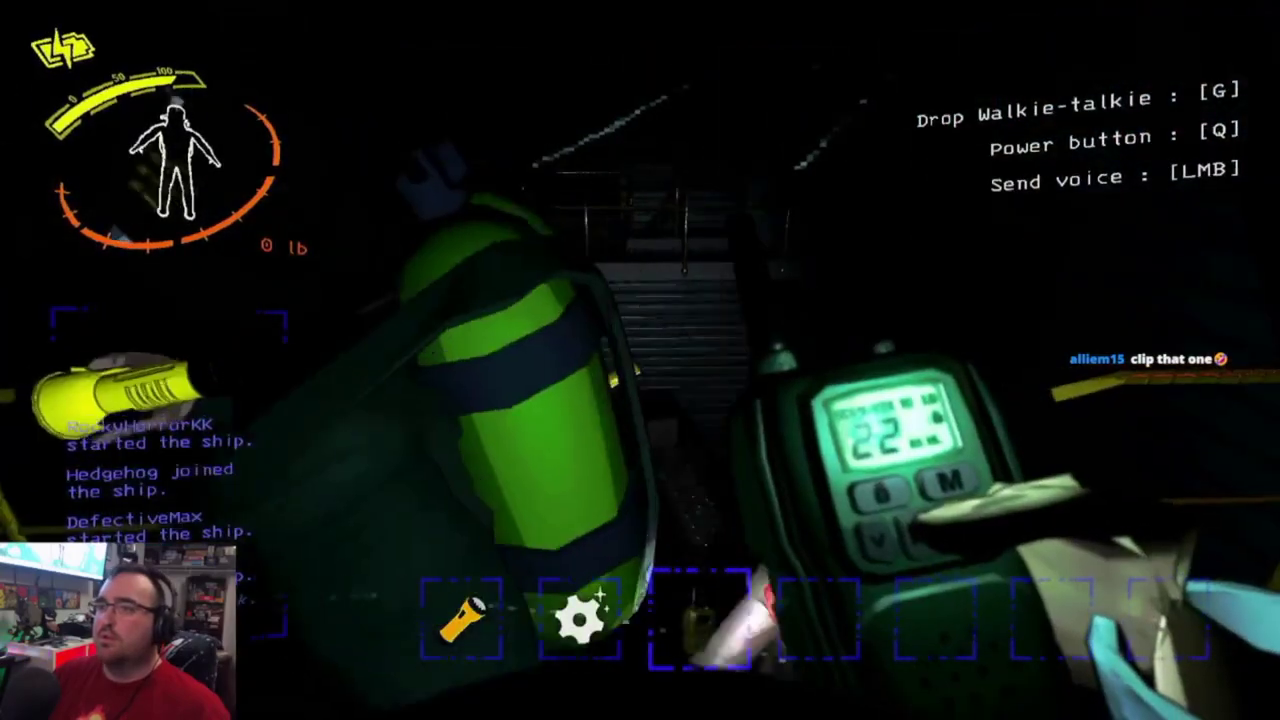
key("e")
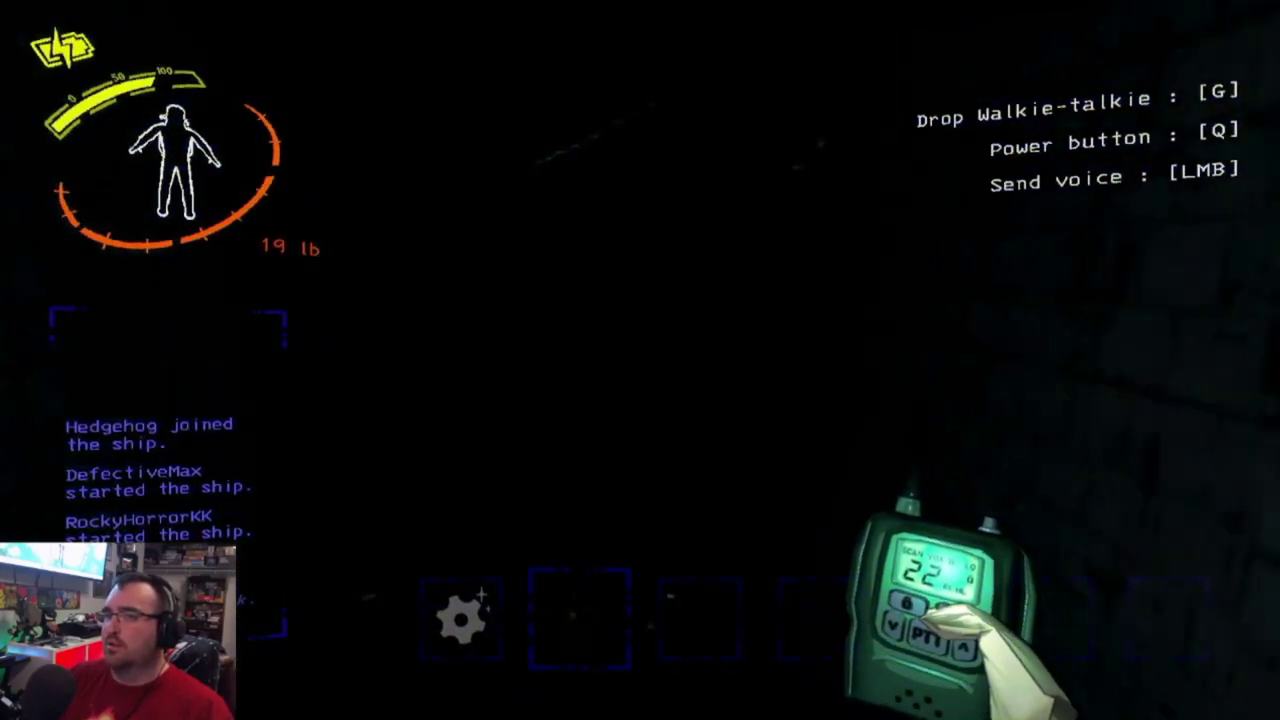
key("e")
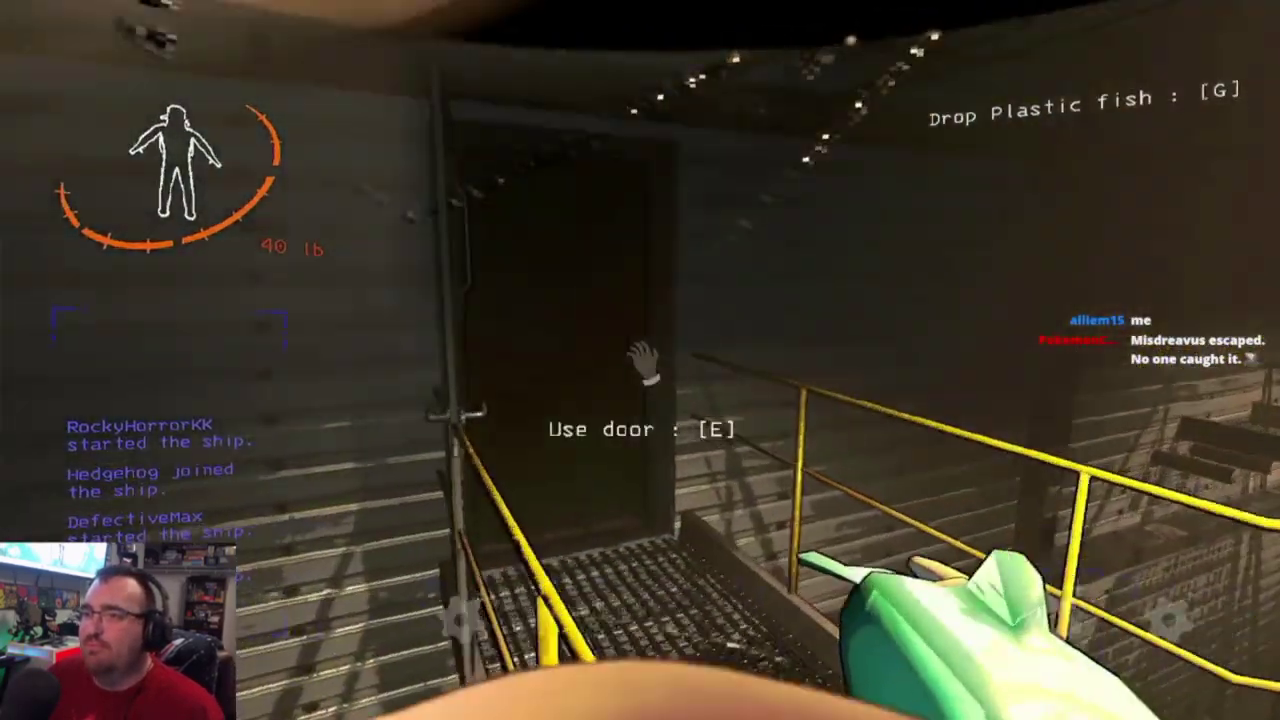
key("e")
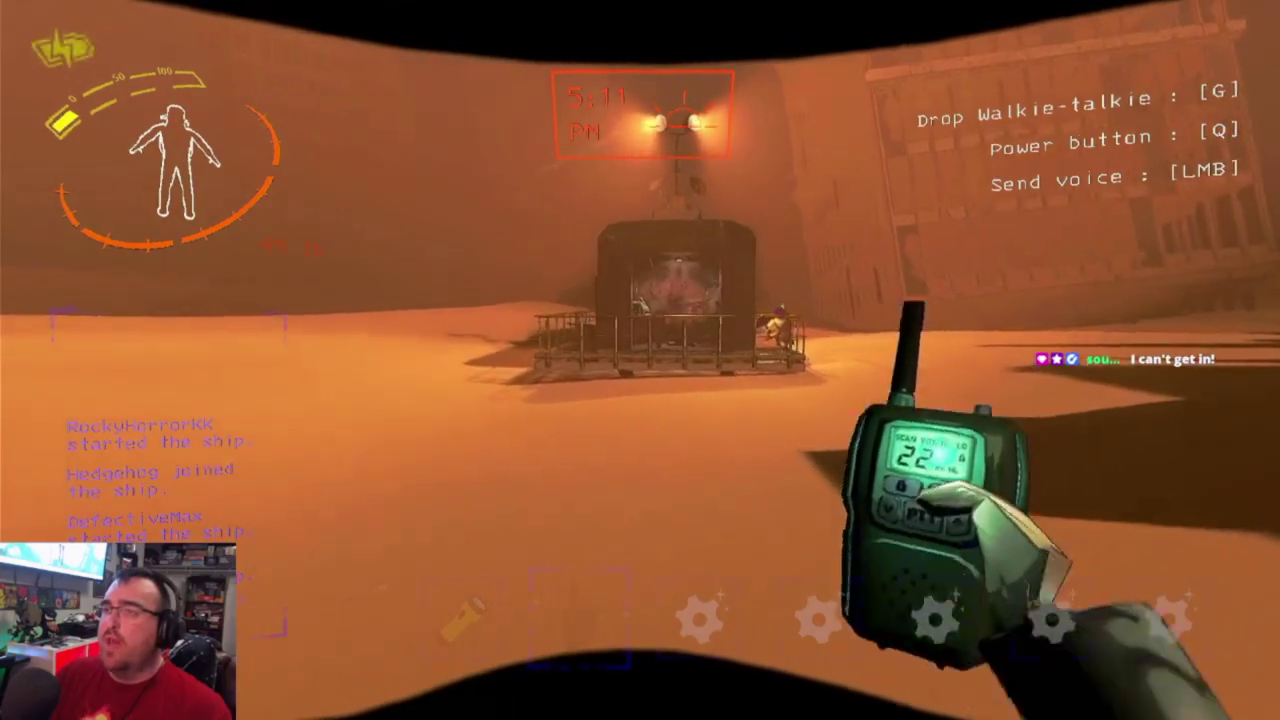
key("w")
key("w")
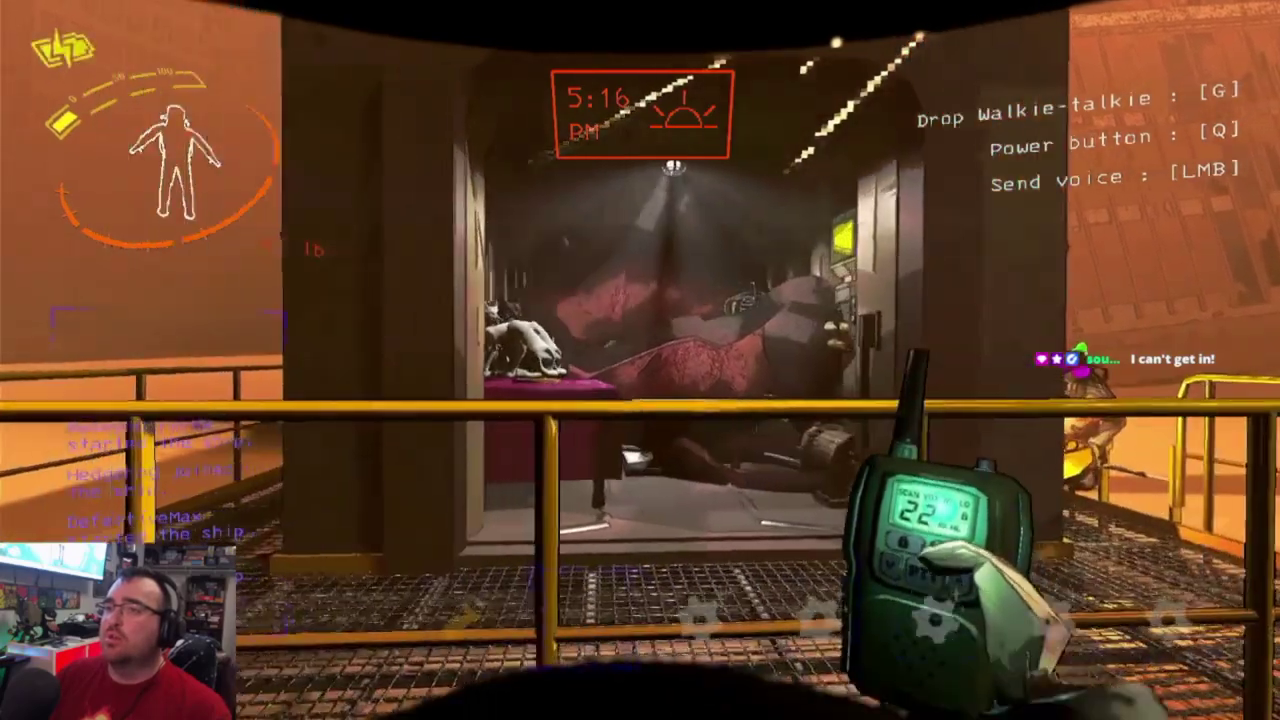
key("w")
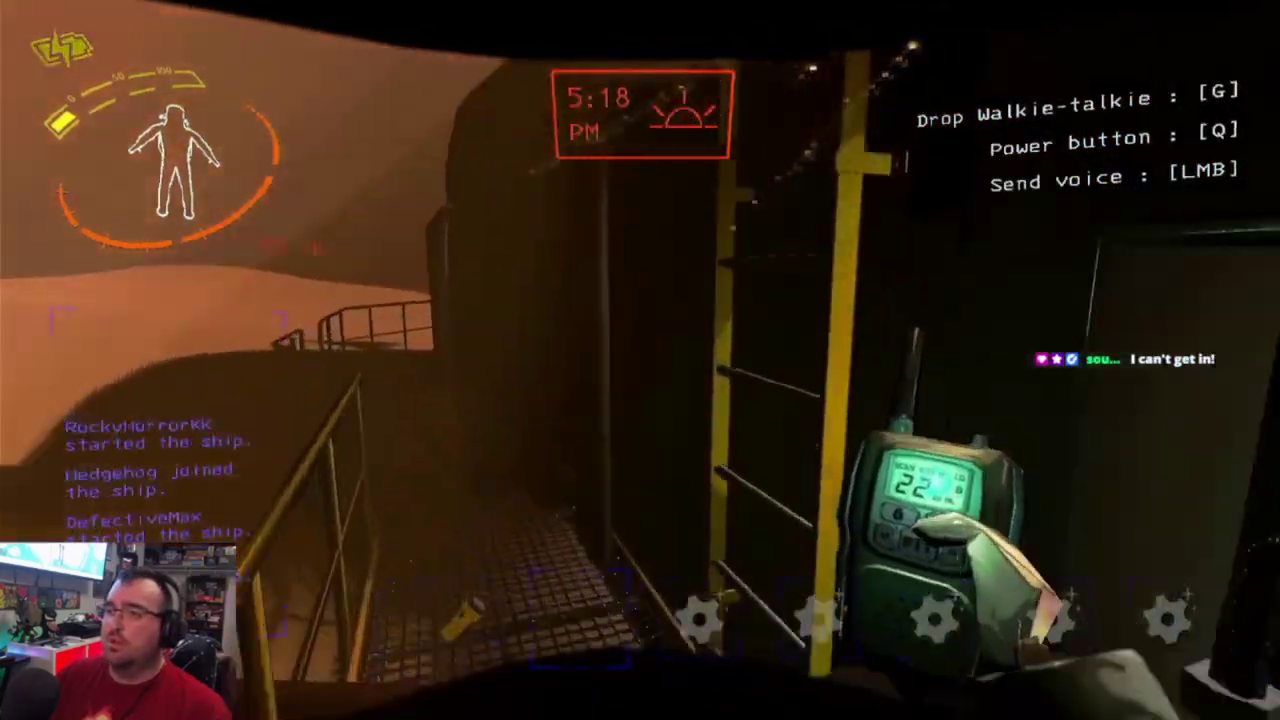
key("e")
key("w")
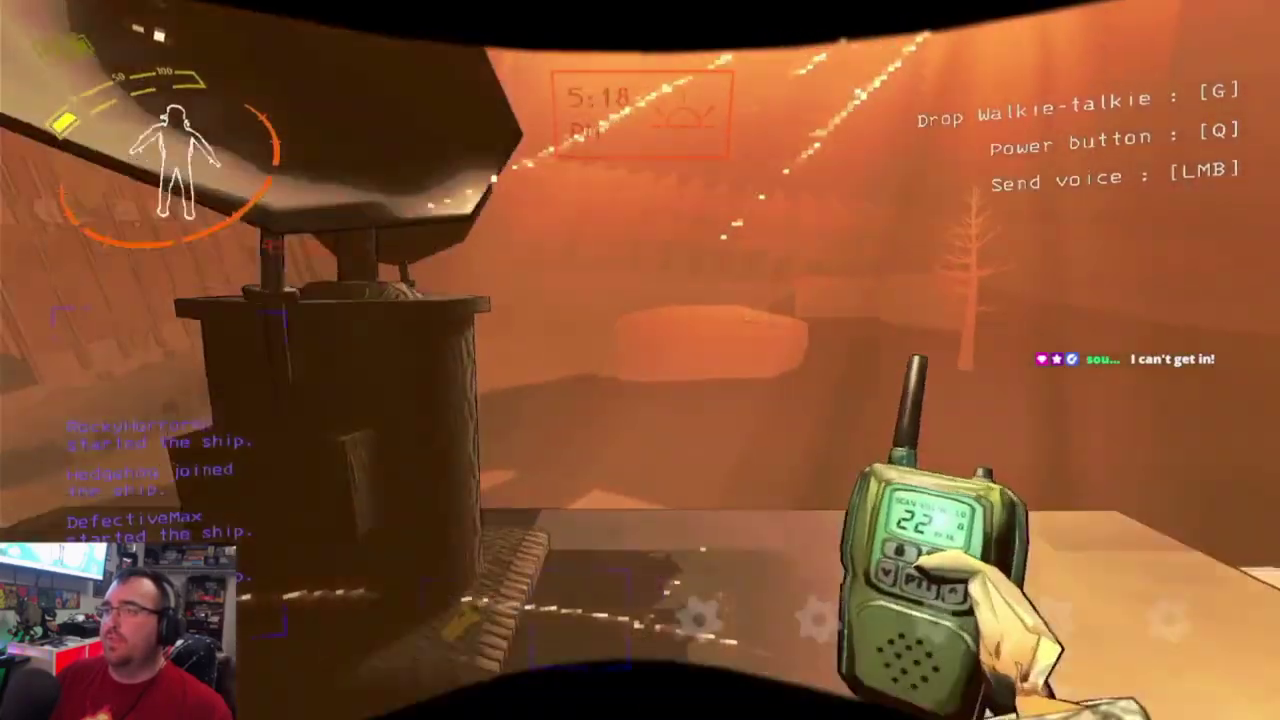
key("w")
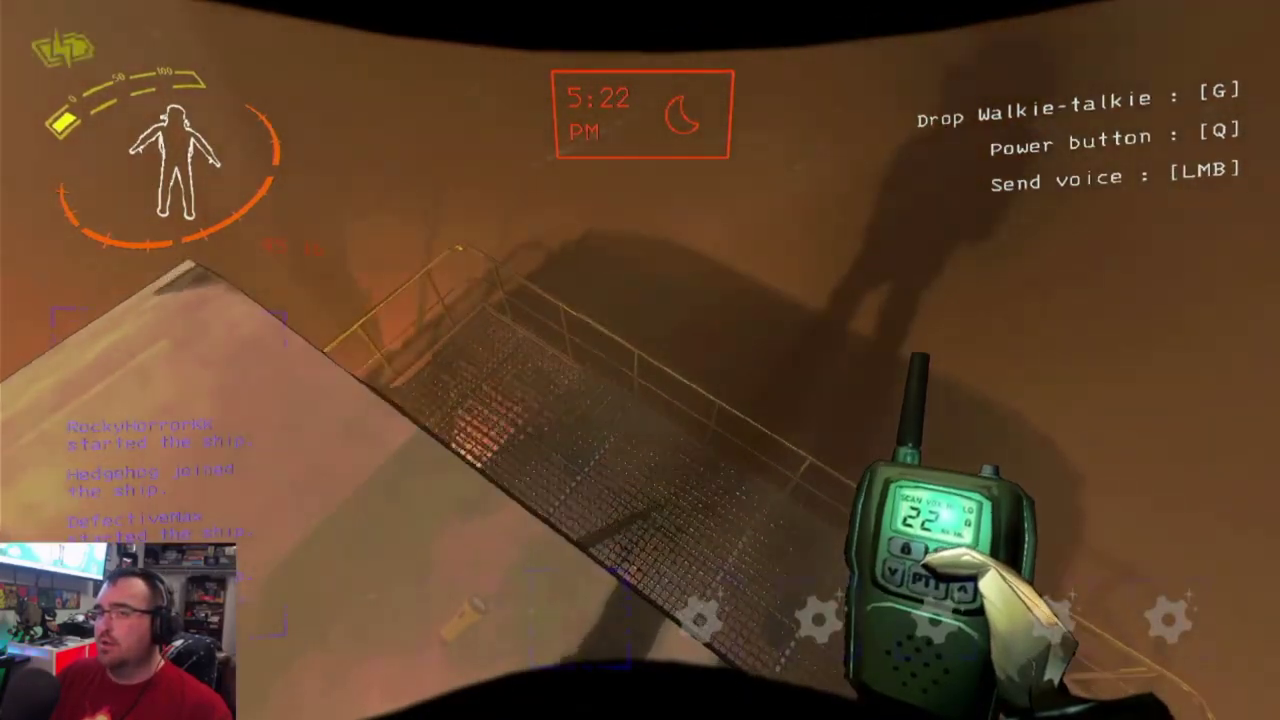
key("w")
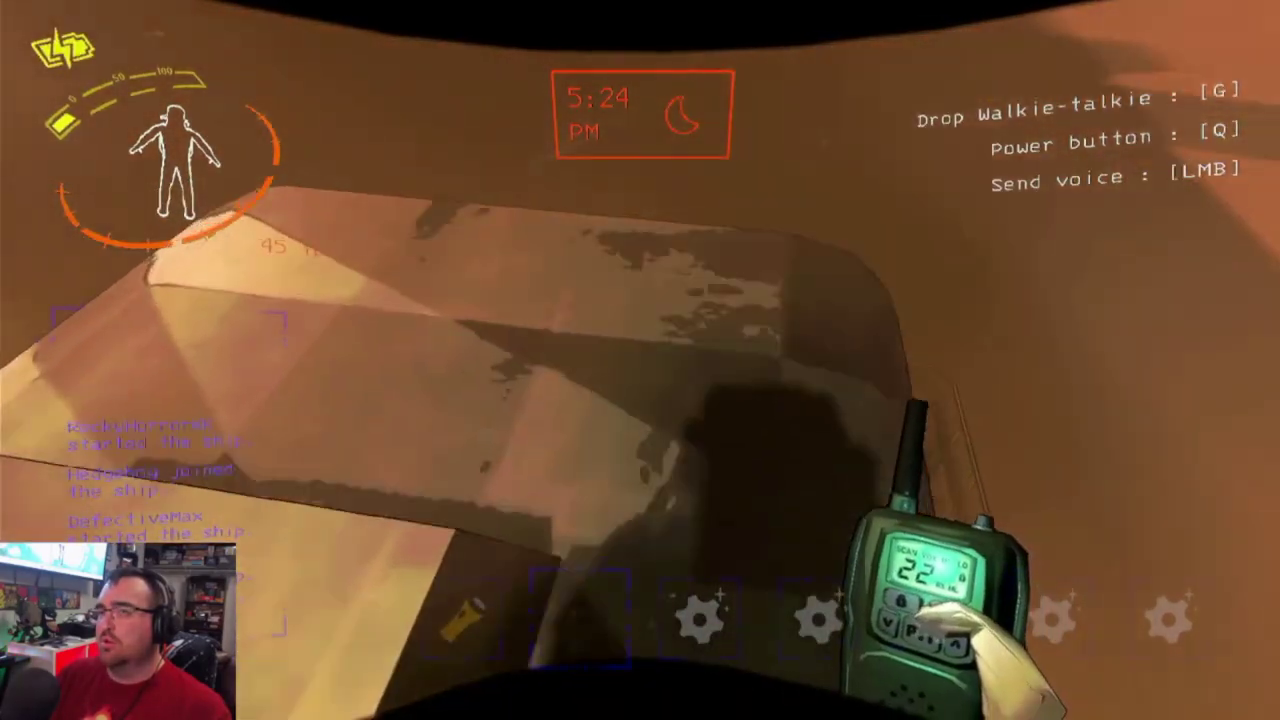
key("w")
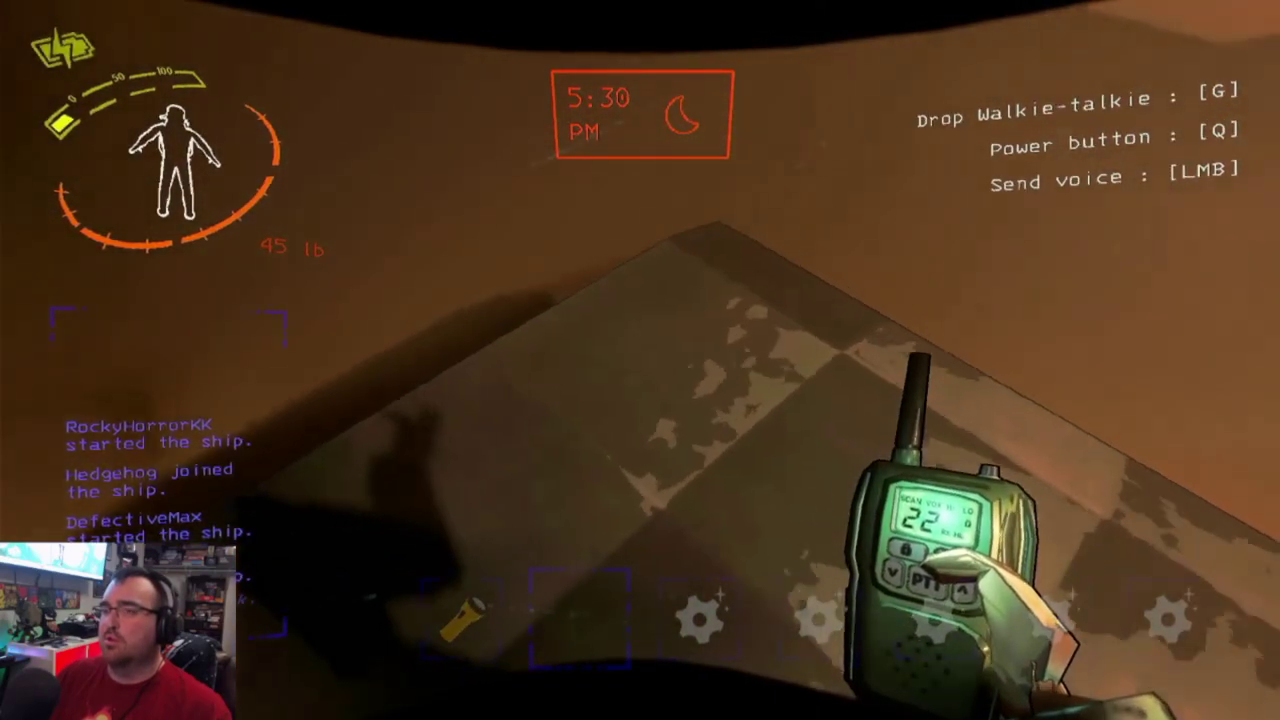
scroll(640, 360, "down", 1)
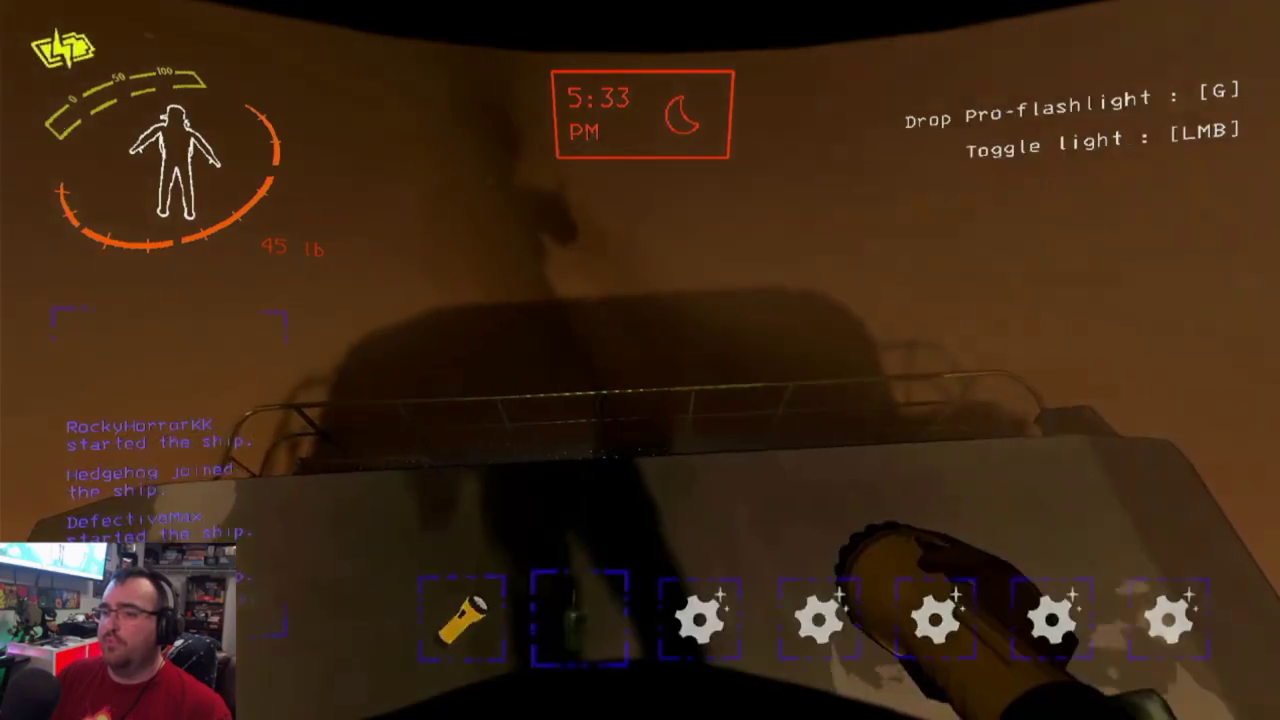
scroll(640, 360, "down", 1)
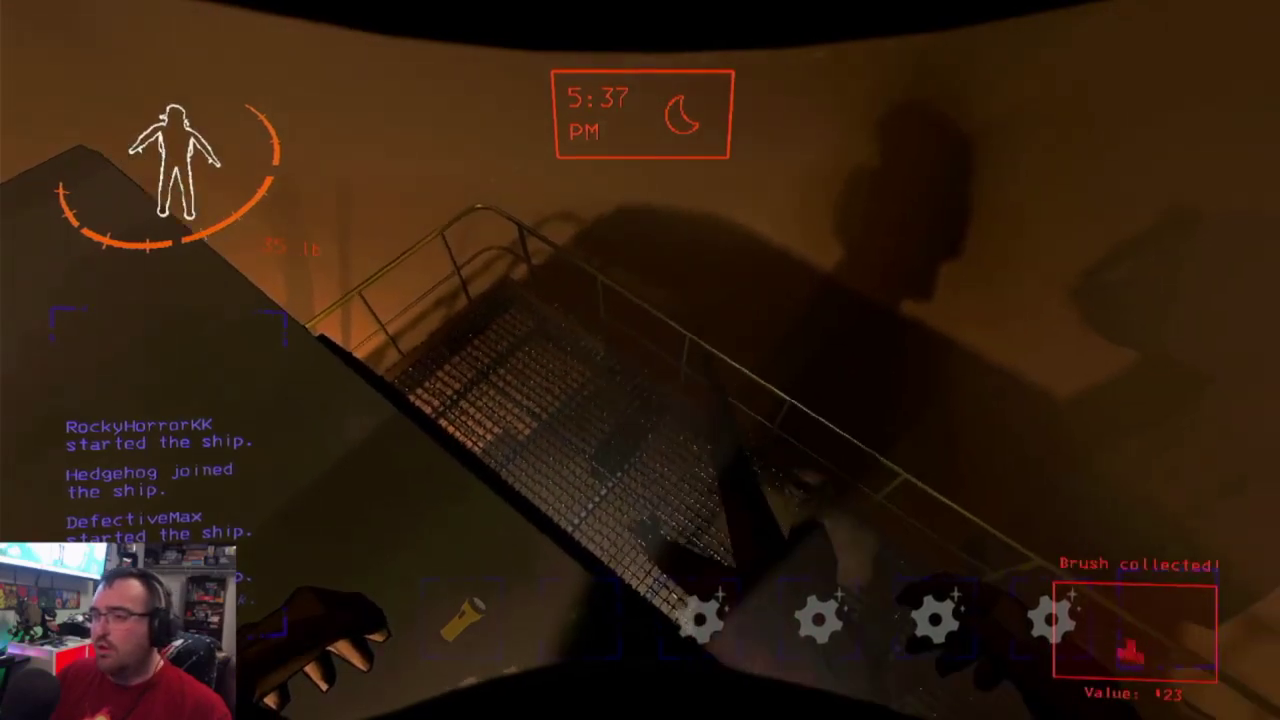
scroll(640, 360, "down", 1)
scroll(640, 360, "down", 1)
scroll(640, 360, "up", 1)
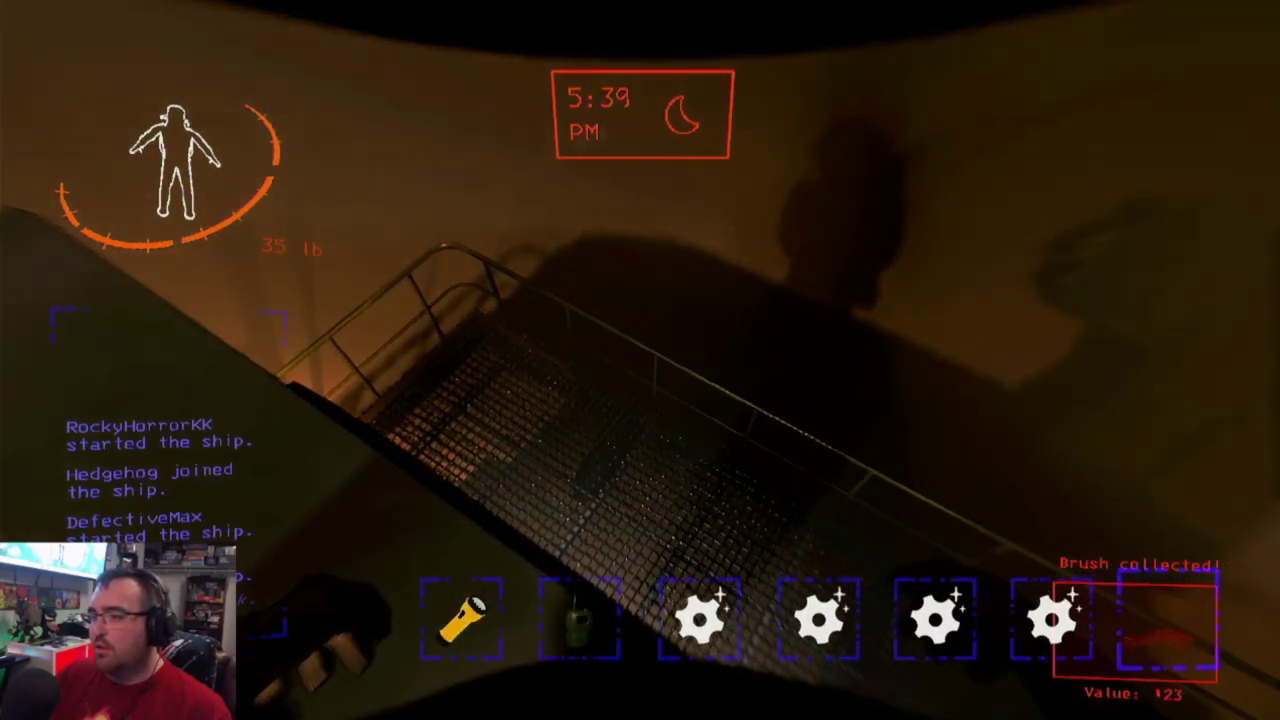
scroll(640, 360, "down", 1)
key("g")
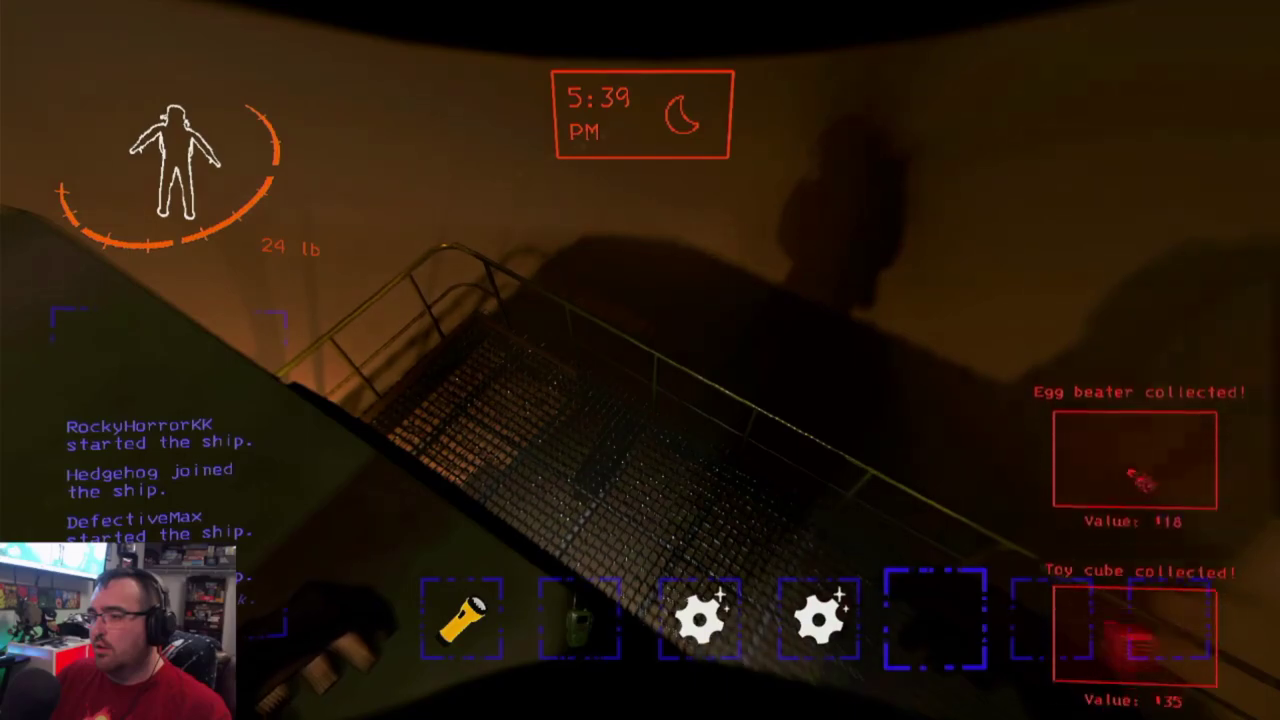
scroll(640, 360, "down", 1)
key("g")
scroll(640, 360, "down", 1)
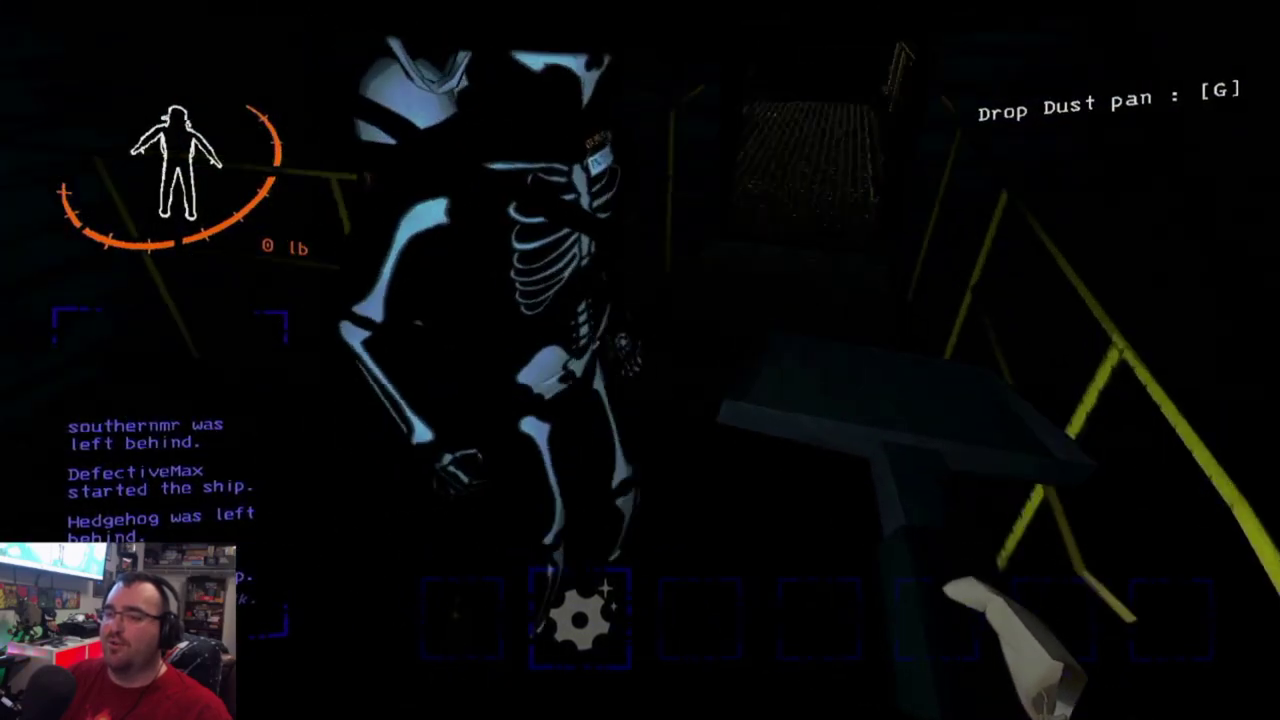
scroll(640, 360, "up", 1)
key("g")
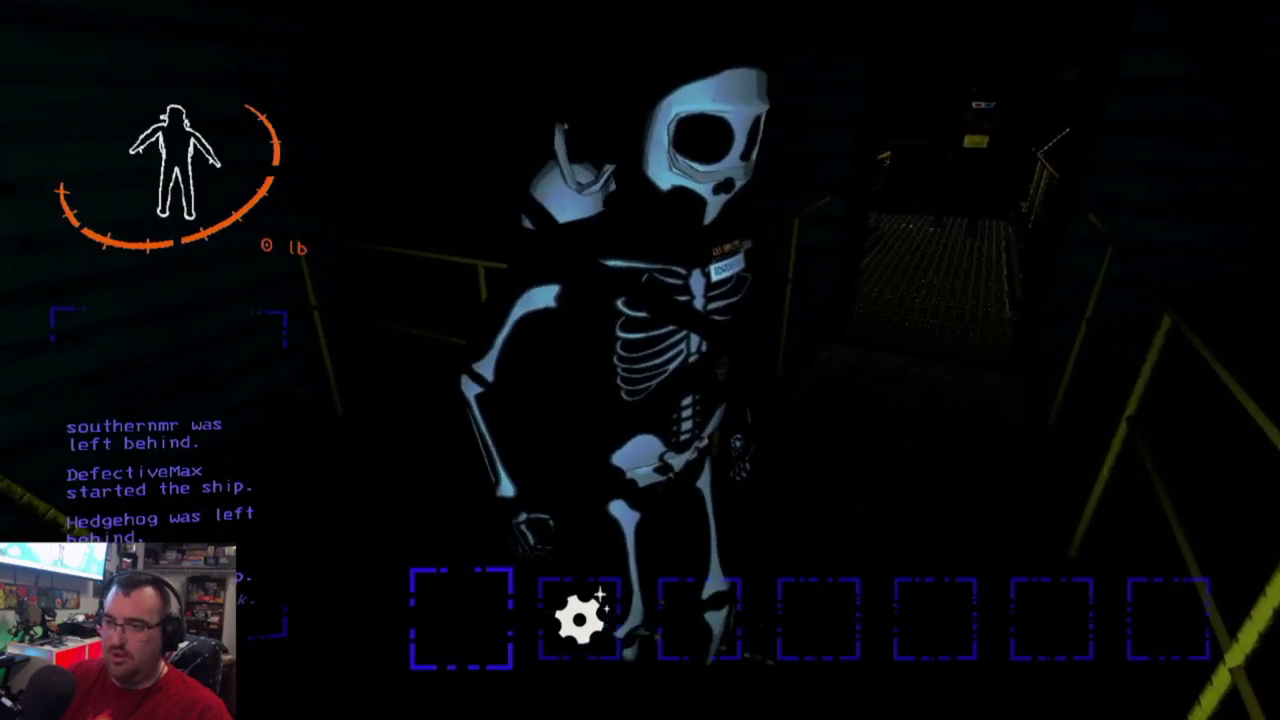
scroll(640, 360, "up", 1)
scroll(640, 360, "down", 2)
key("g")
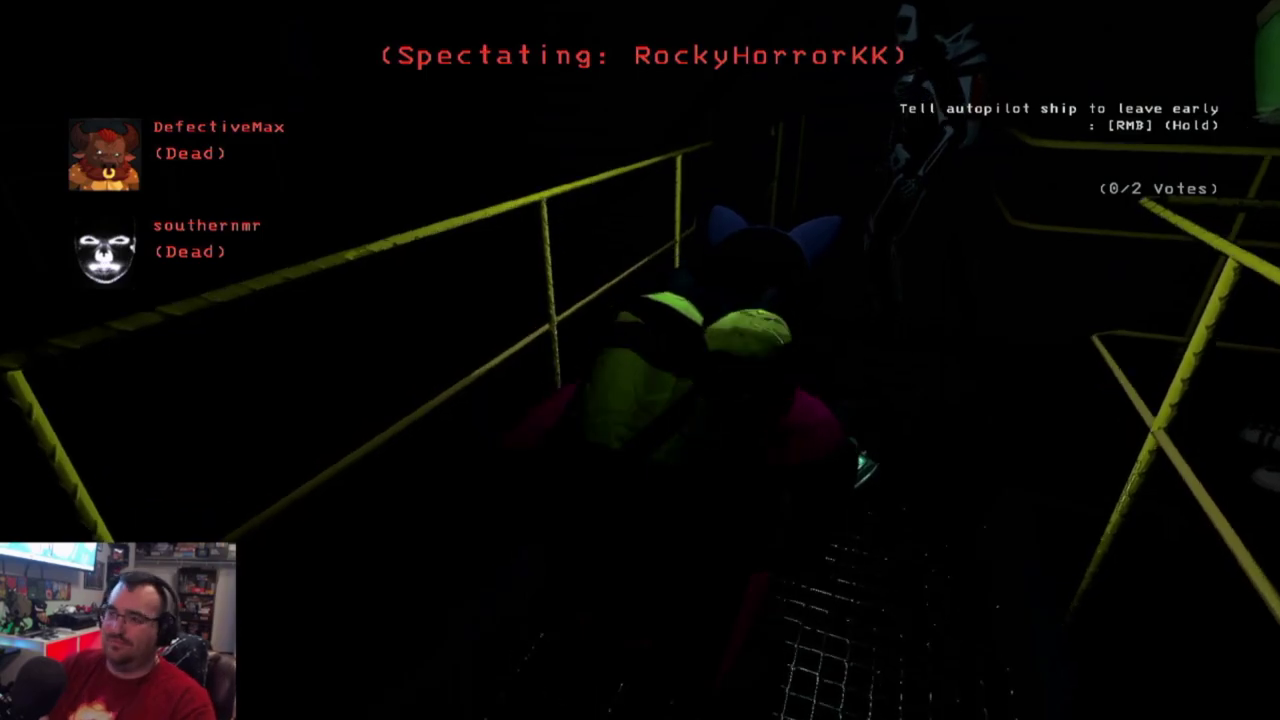
left_click(640, 360)
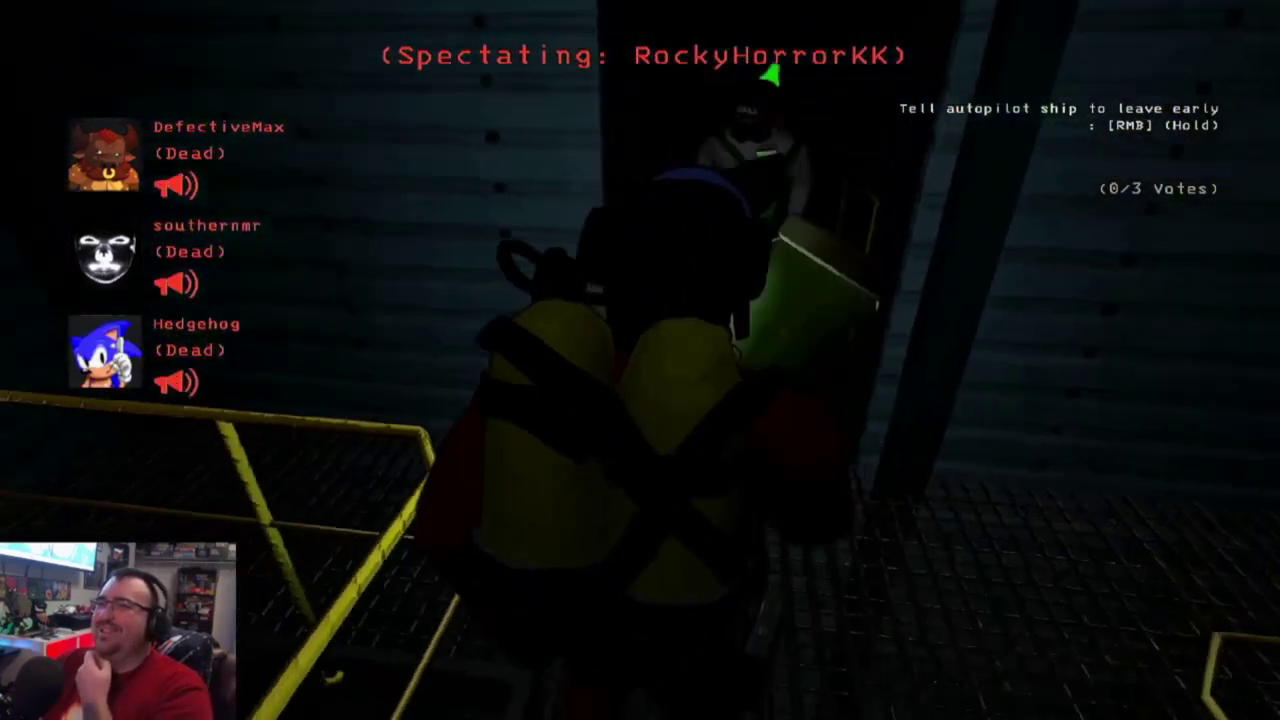
left_click(640, 360)
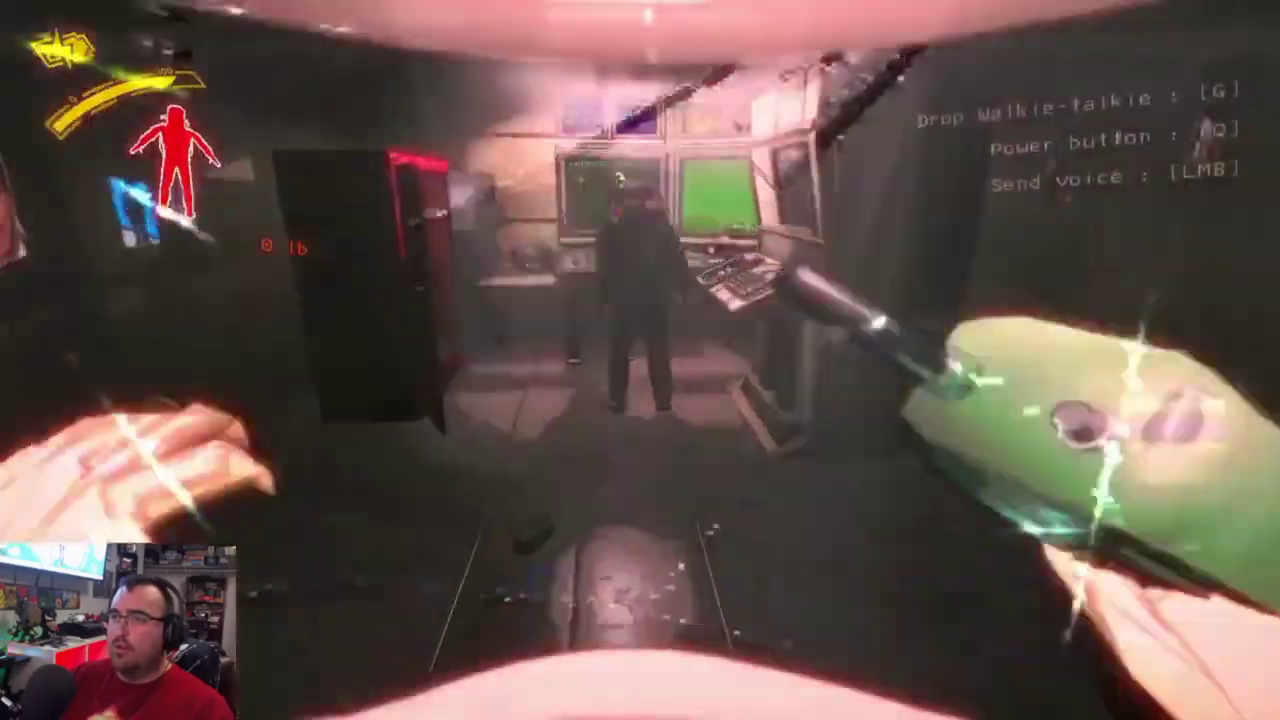
key("e")
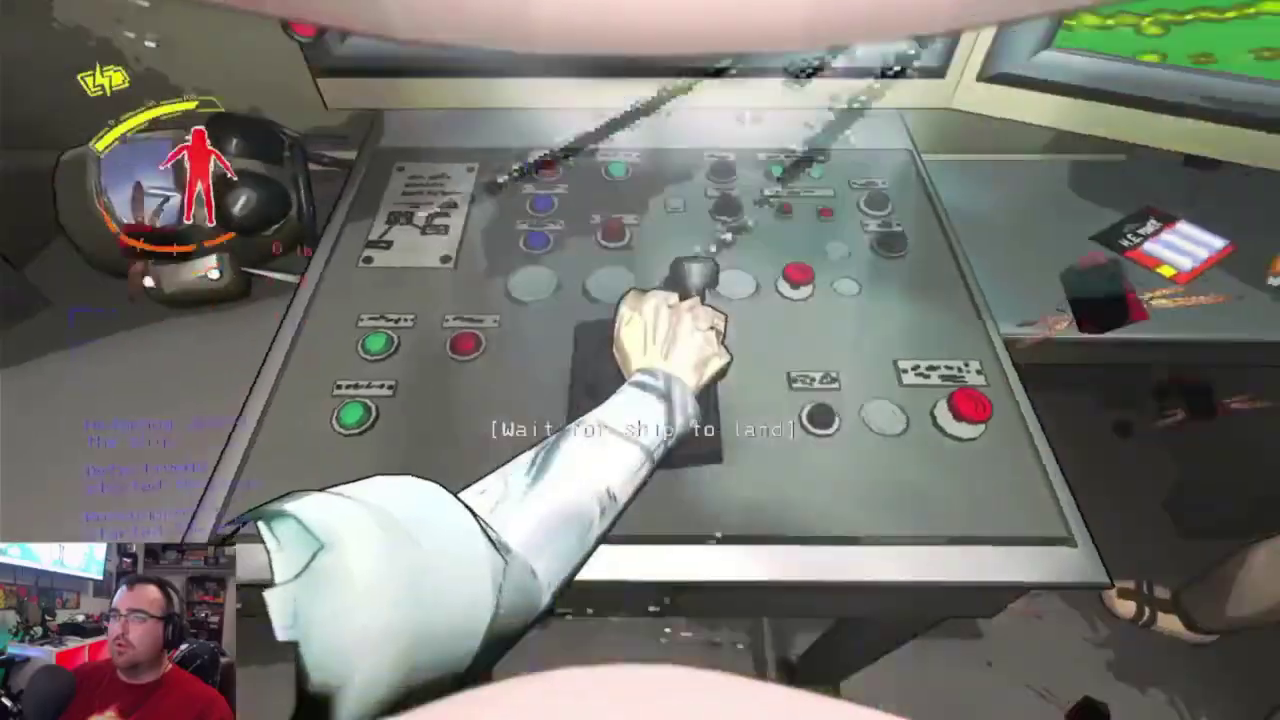